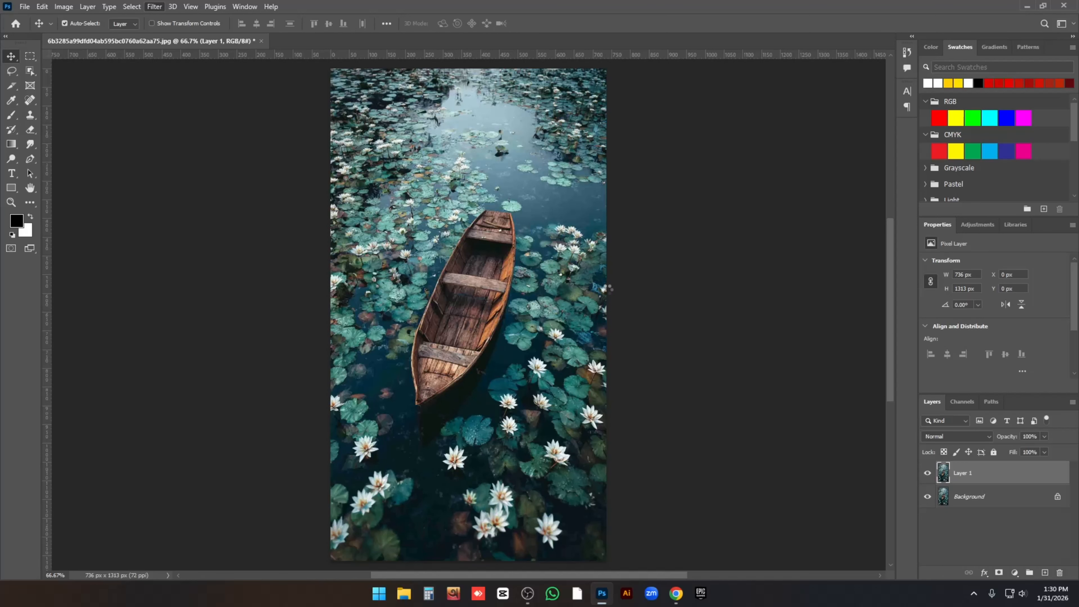
Open Layer 1 in the Camera Raw Filter and draw a vertical radial gradient mask over the front half of the boat
{"action": "key", "text": "shift+ctrl+a"}
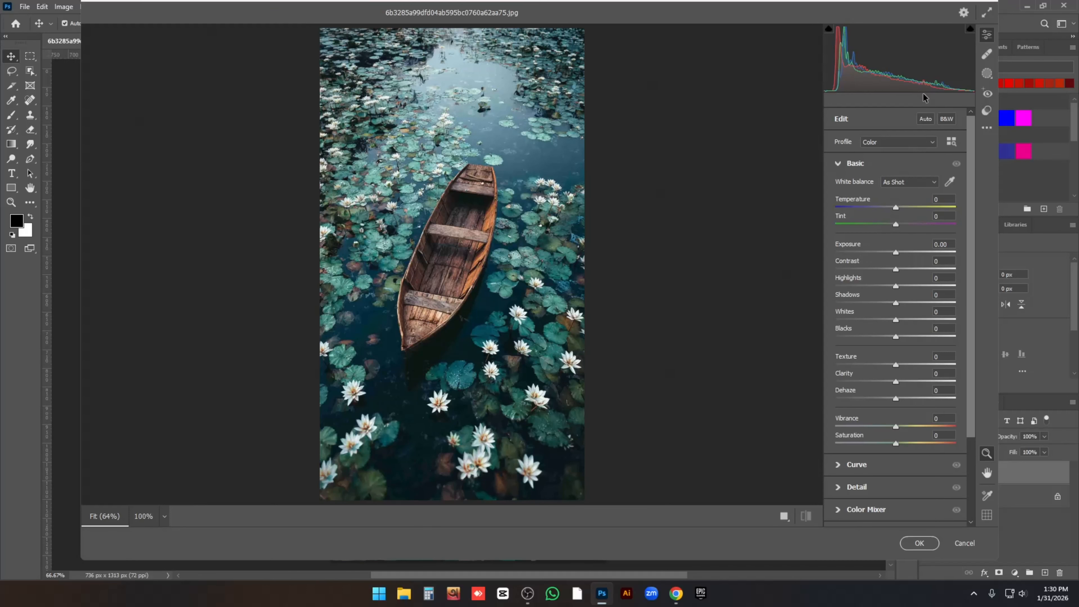
{"action": "left_click", "coordinate": [987, 73]}
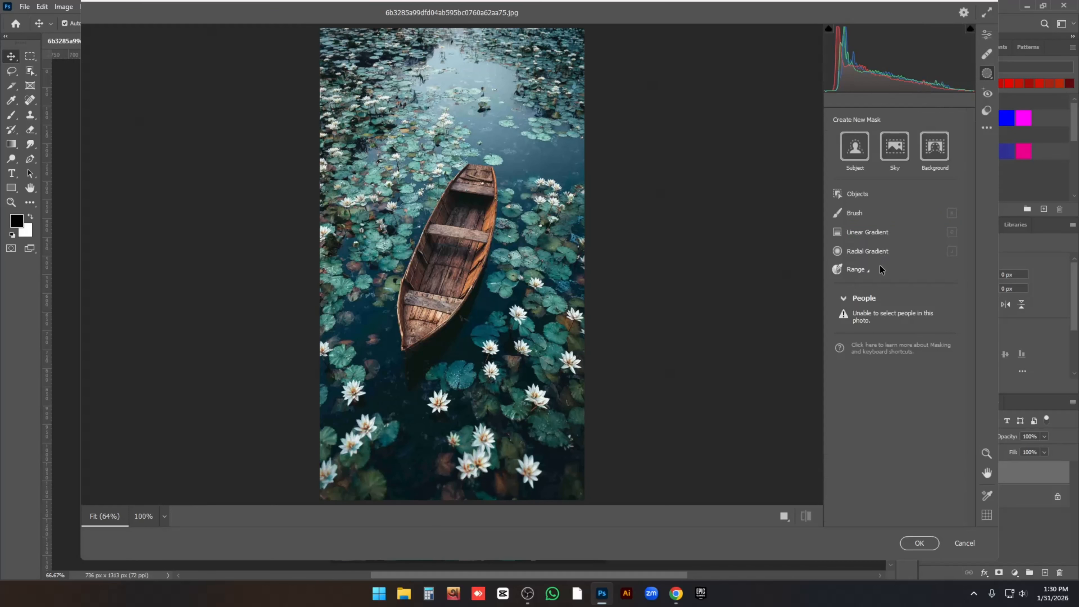
{"action": "left_click", "coordinate": [867, 250]}
{"action": "left_click_drag", "start_coordinate": [470, 187], "coordinate": [440, 249]}
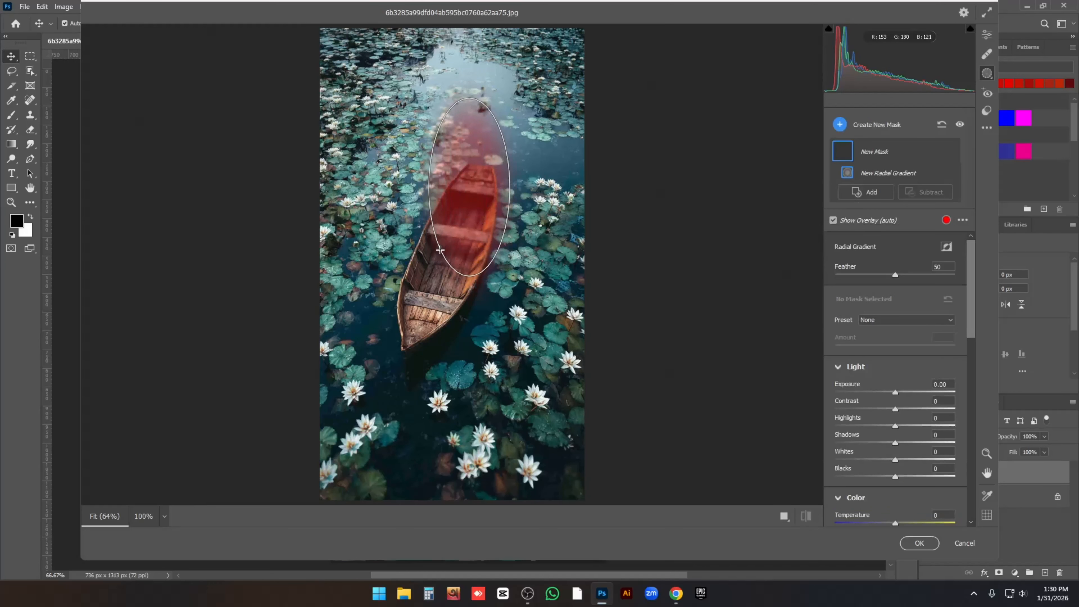
Move, rotate and stretch the radial gradient so its tilted ellipse encloses the whole boat
{"action": "left_click_drag", "start_coordinate": [470, 186], "coordinate": [448, 238]}
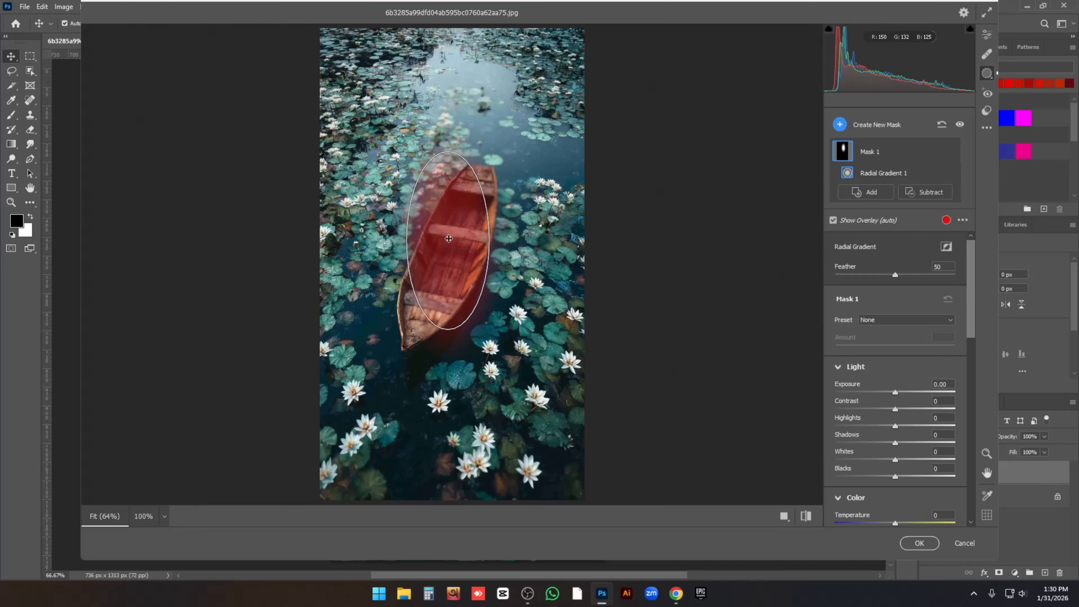
{"action": "left_click_drag", "start_coordinate": [450, 148], "coordinate": [490, 154]}
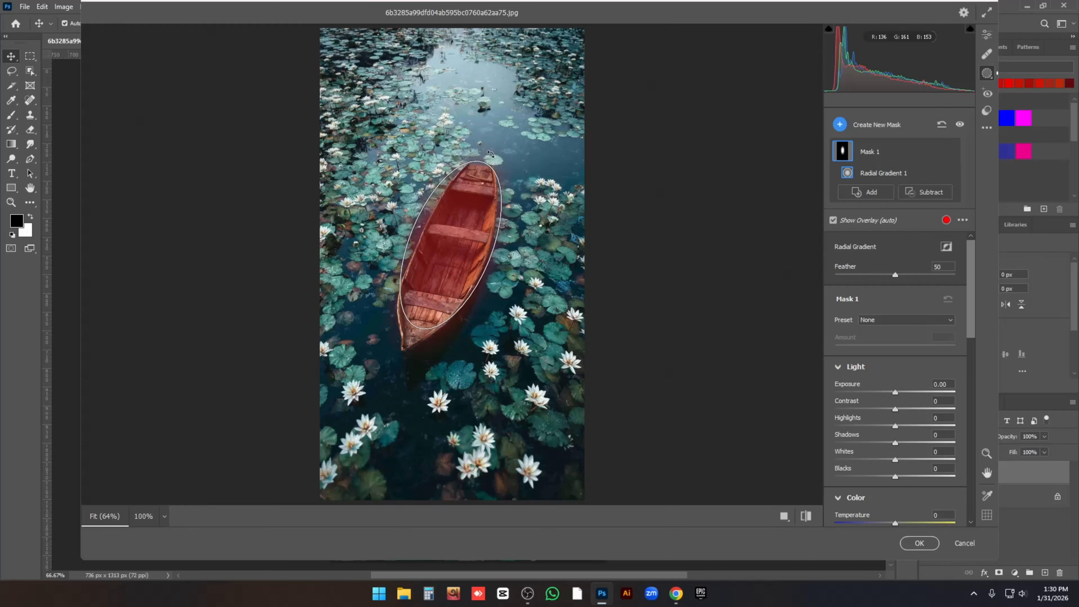
{"action": "left_click_drag", "start_coordinate": [422, 327], "coordinate": [410, 357]}
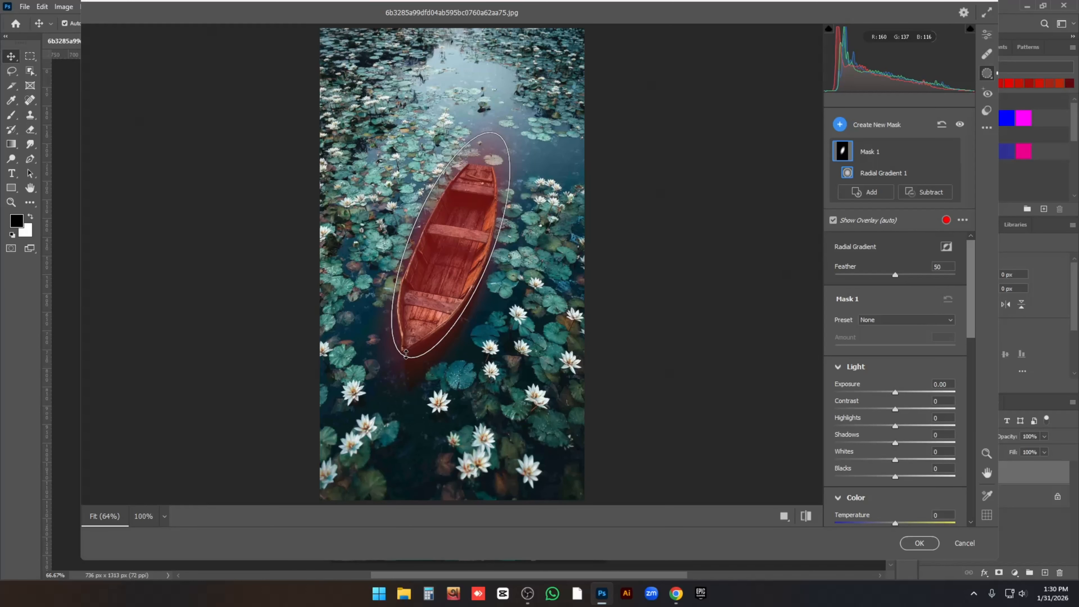
{"action": "left_click_drag", "start_coordinate": [461, 253], "coordinate": [423, 315]}
{"action": "left_click_drag", "start_coordinate": [397, 382], "coordinate": [399, 372]}
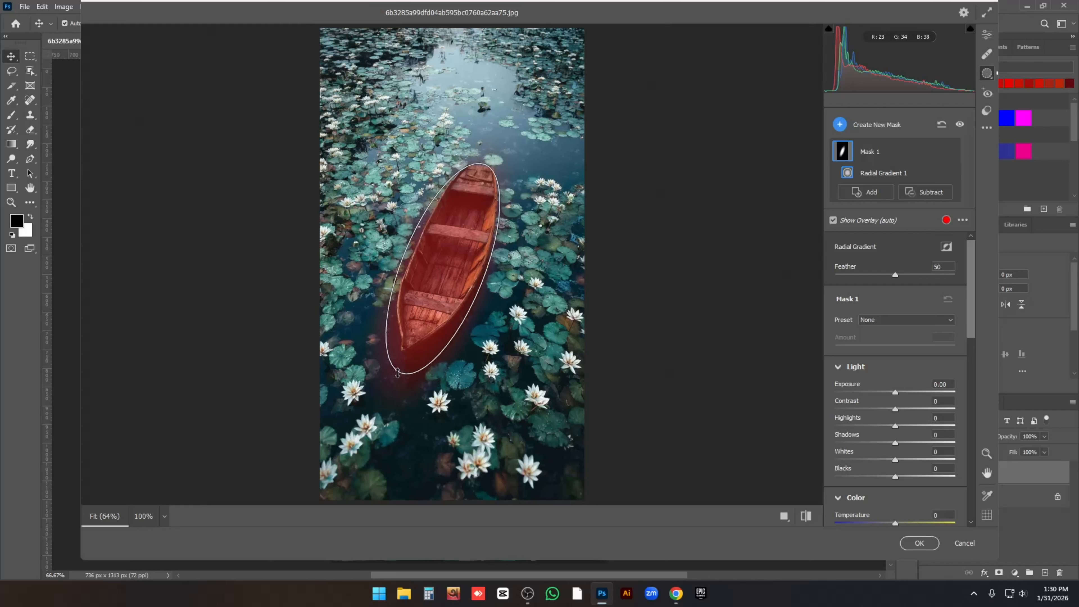
{"action": "mouse_move", "coordinate": [443, 274]}
{"action": "left_mouse_down"}
{"action": "mouse_move", "coordinate": [445, 265]}
{"action": "mouse_move", "coordinate": [487, 274]}
{"action": "mouse_move", "coordinate": [448, 262]}
{"action": "left_mouse_up"}
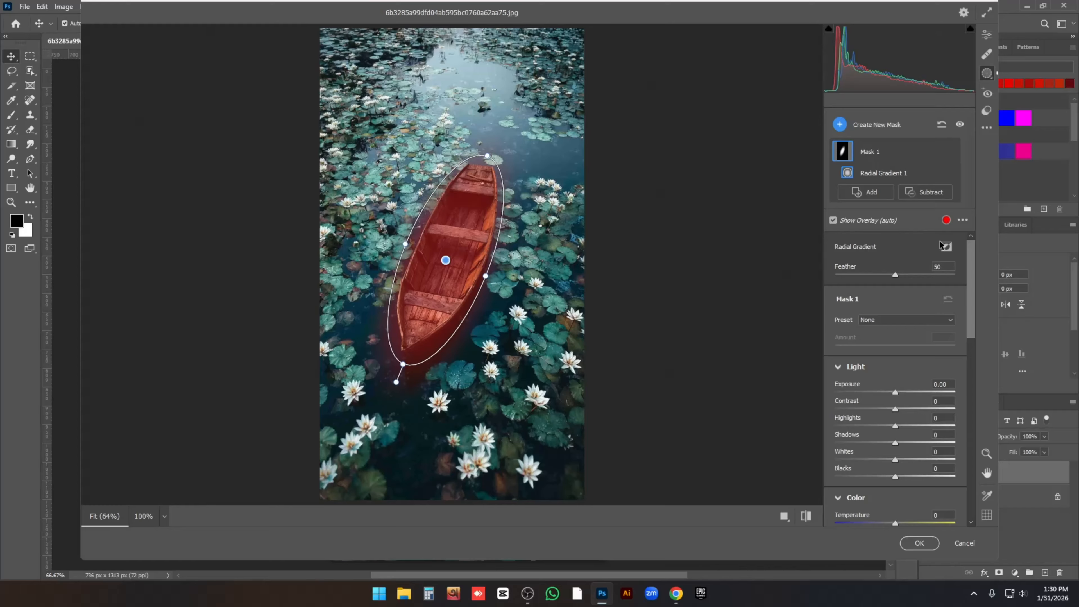
Invert the radial mask to target the water around the boat, adjust its light, and set Temperature -9, Hue +2.5 and Saturation +48
{"action": "left_click", "coordinate": [947, 246]}
{"action": "scroll", "coordinate": [911, 363], "scroll_direction": "down", "scroll_amount": 2}
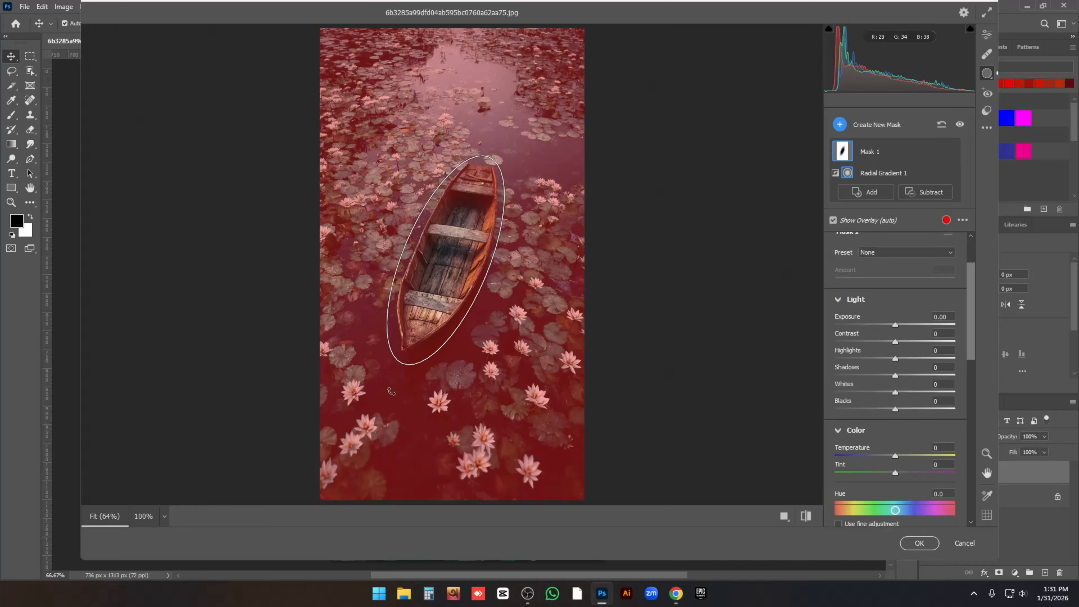
{"action": "left_click_drag", "start_coordinate": [895, 325], "coordinate": [896, 370]}
{"action": "scroll", "coordinate": [888, 386], "scroll_direction": "down", "scroll_amount": 2}
{"action": "scroll", "coordinate": [889, 390], "scroll_direction": "down", "scroll_amount": 2}
{"action": "left_click_drag", "start_coordinate": [895, 419], "coordinate": [924, 417]}
Add a midtone point to the inverted mask's tone curve at input 133, output 126
{"action": "scroll", "coordinate": [893, 408], "scroll_direction": "down", "scroll_amount": 3}
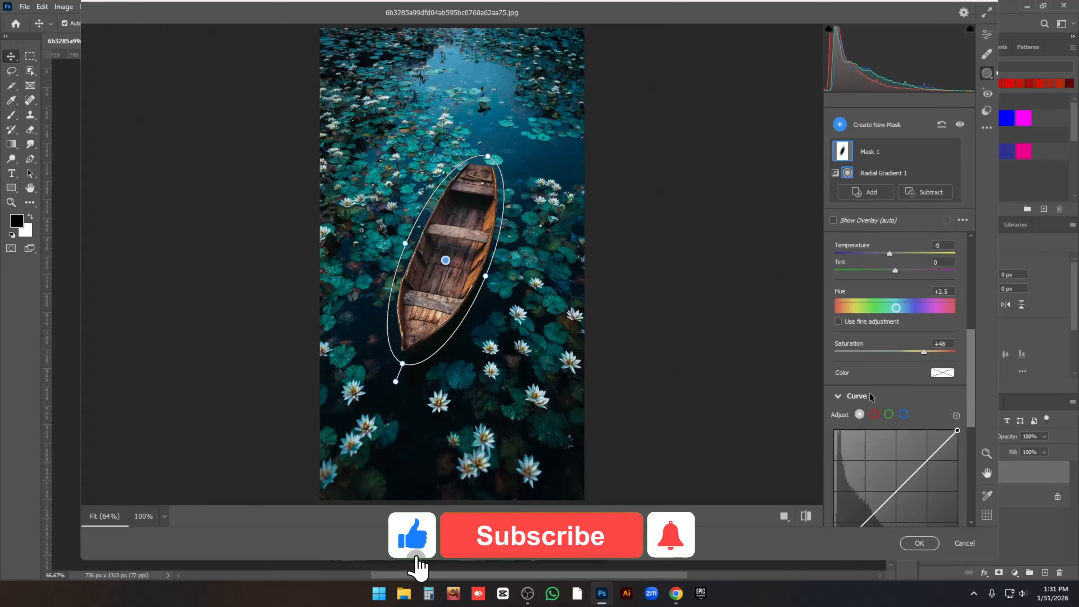
{"action": "left_click", "coordinate": [899, 424]}
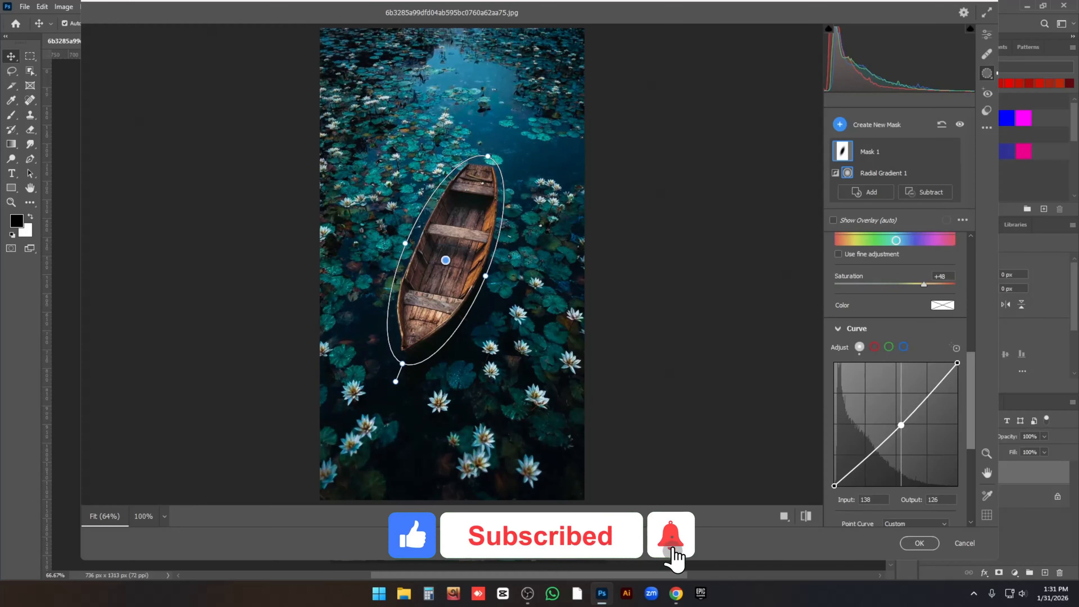
{"action": "left_click_drag", "start_coordinate": [898, 423], "coordinate": [898, 425]}
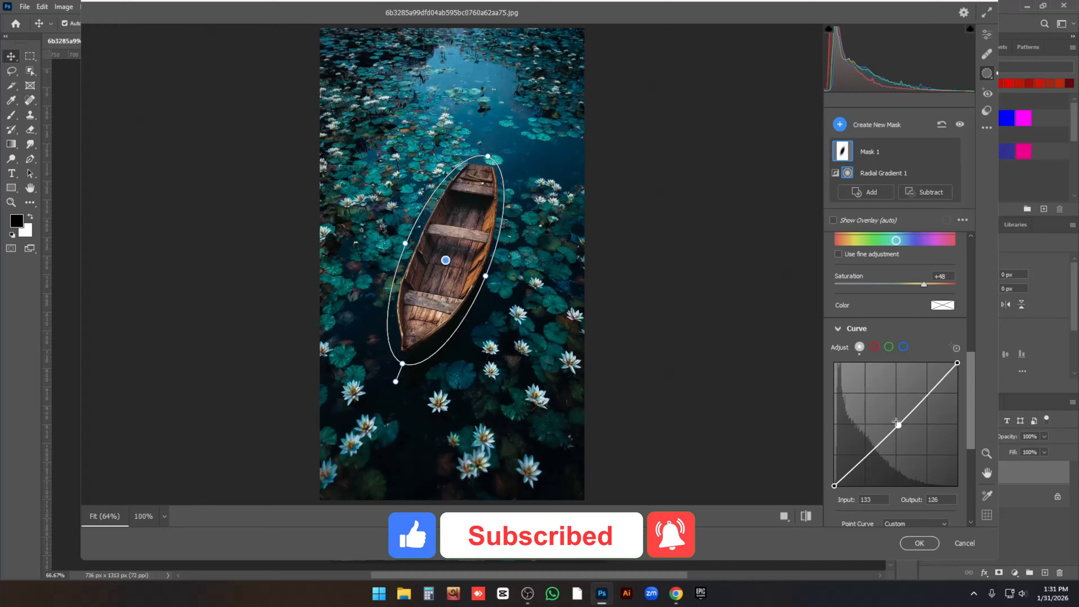
Set the surroundings mask's Clarity to -15, Texture to +8, Sharpness to +6 and Noise Reduction to +9
{"action": "scroll", "coordinate": [878, 399], "scroll_direction": "down", "scroll_amount": 2}
{"action": "scroll", "coordinate": [878, 399], "scroll_direction": "down", "scroll_amount": 4}
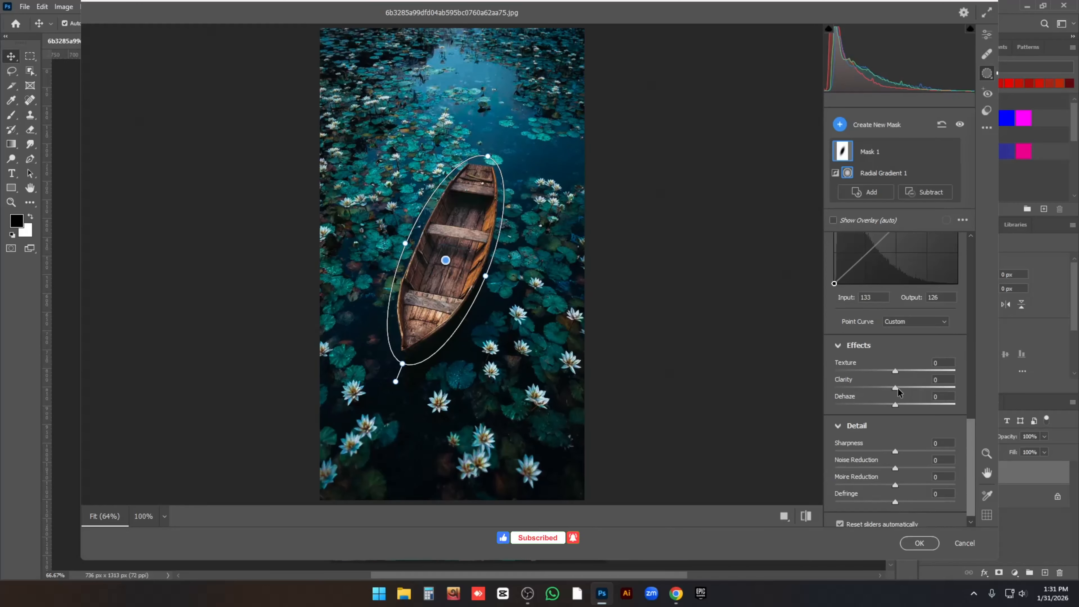
{"action": "mouse_move", "coordinate": [895, 388]}
{"action": "left_mouse_down"}
{"action": "mouse_move", "coordinate": [906, 388]}
{"action": "mouse_move", "coordinate": [884, 390]}
{"action": "left_mouse_up"}
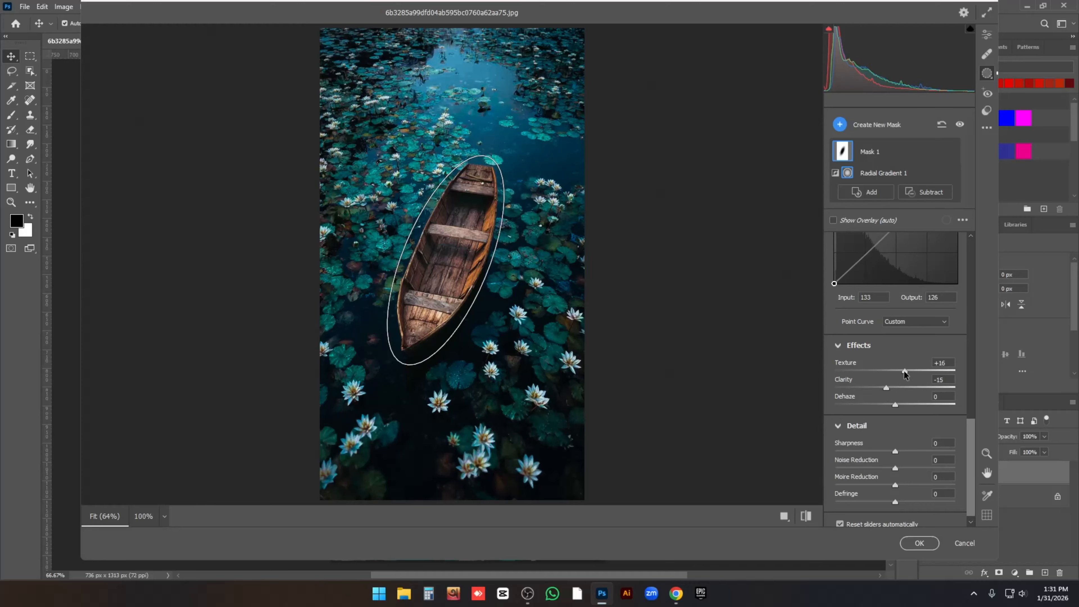
{"action": "left_click_drag", "start_coordinate": [900, 371], "coordinate": [900, 373]}
{"action": "scroll", "coordinate": [898, 404], "scroll_direction": "down", "scroll_amount": 1}
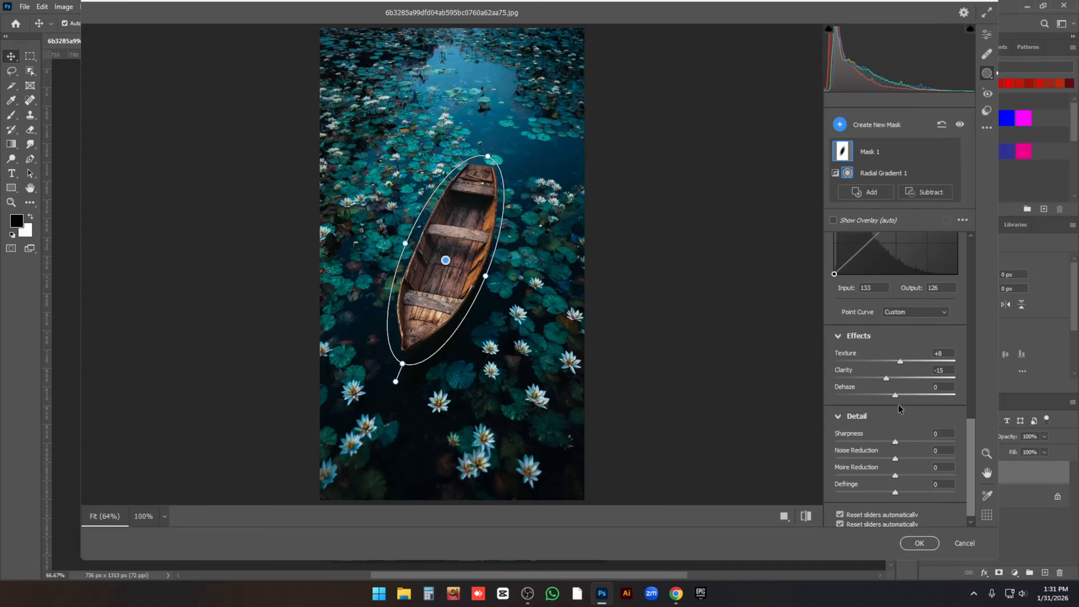
{"action": "mouse_move", "coordinate": [894, 458]}
{"action": "left_mouse_down"}
{"action": "mouse_move", "coordinate": [909, 457]}
{"action": "mouse_move", "coordinate": [896, 441]}
{"action": "left_mouse_up"}
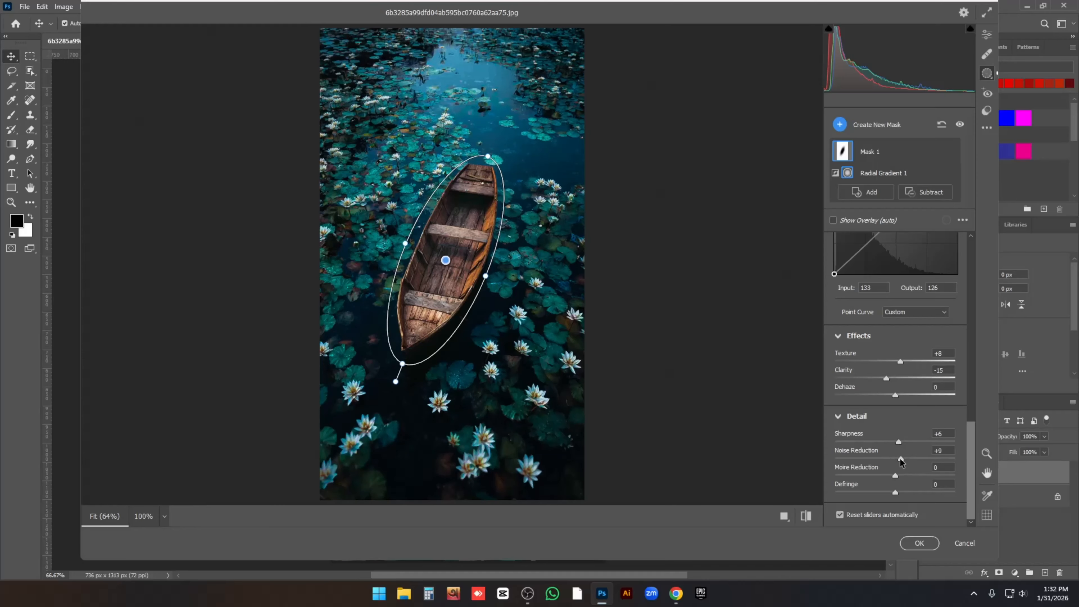
{"action": "left_click_drag", "start_coordinate": [900, 458], "coordinate": [900, 459]}
Create a second radial gradient mask on the boat, then rotate and reposition it to follow the hull
{"action": "left_click", "coordinate": [844, 124]}
{"action": "left_click", "coordinate": [885, 224]}
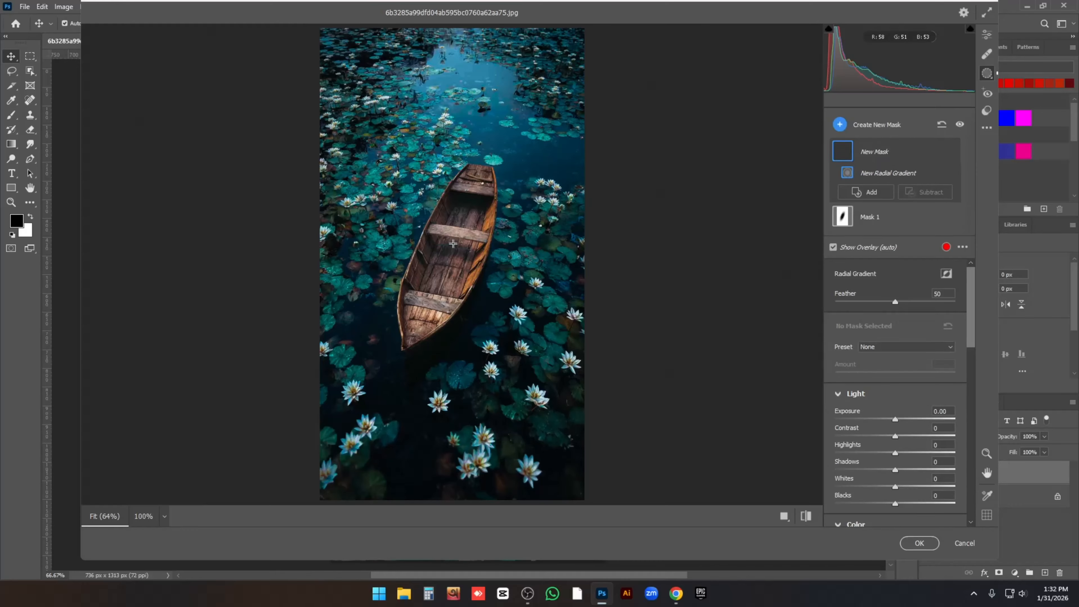
{"action": "left_click_drag", "start_coordinate": [453, 243], "coordinate": [494, 349]}
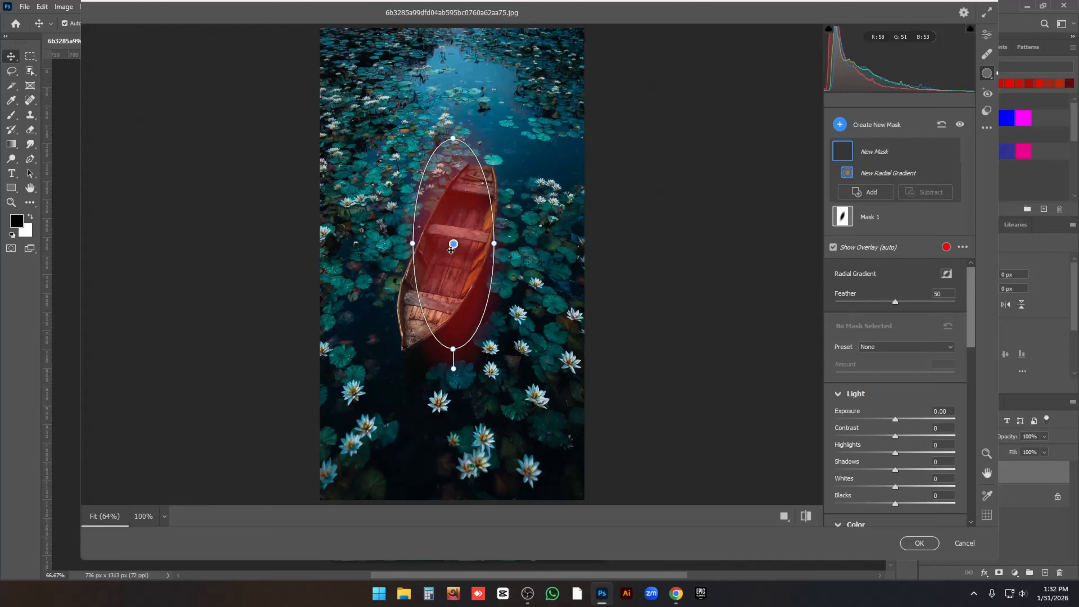
{"action": "left_click_drag", "start_coordinate": [460, 138], "coordinate": [492, 151]}
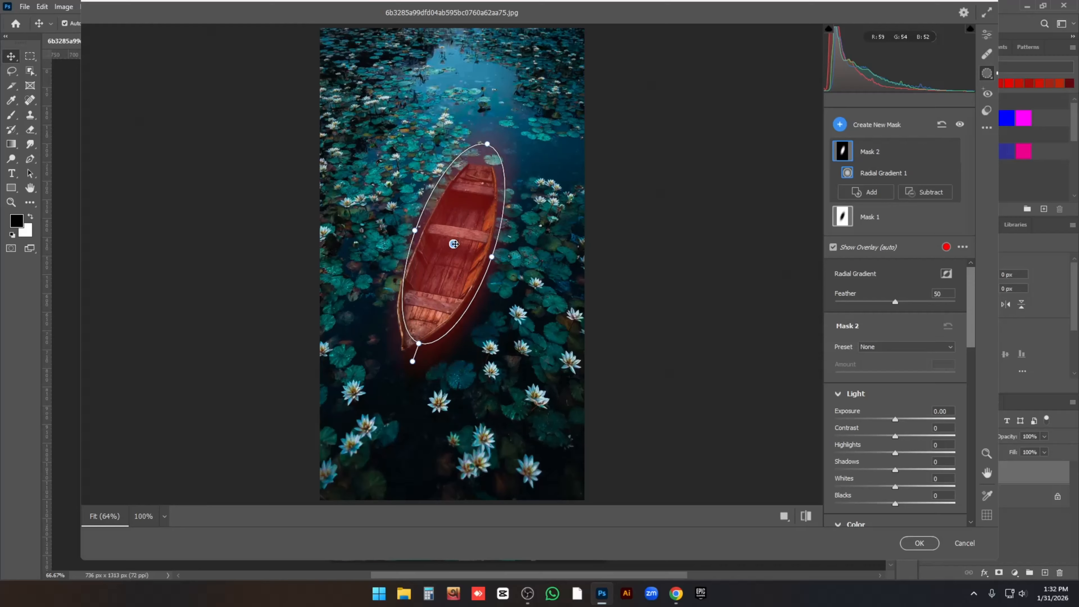
{"action": "left_click_drag", "start_coordinate": [455, 244], "coordinate": [446, 254]}
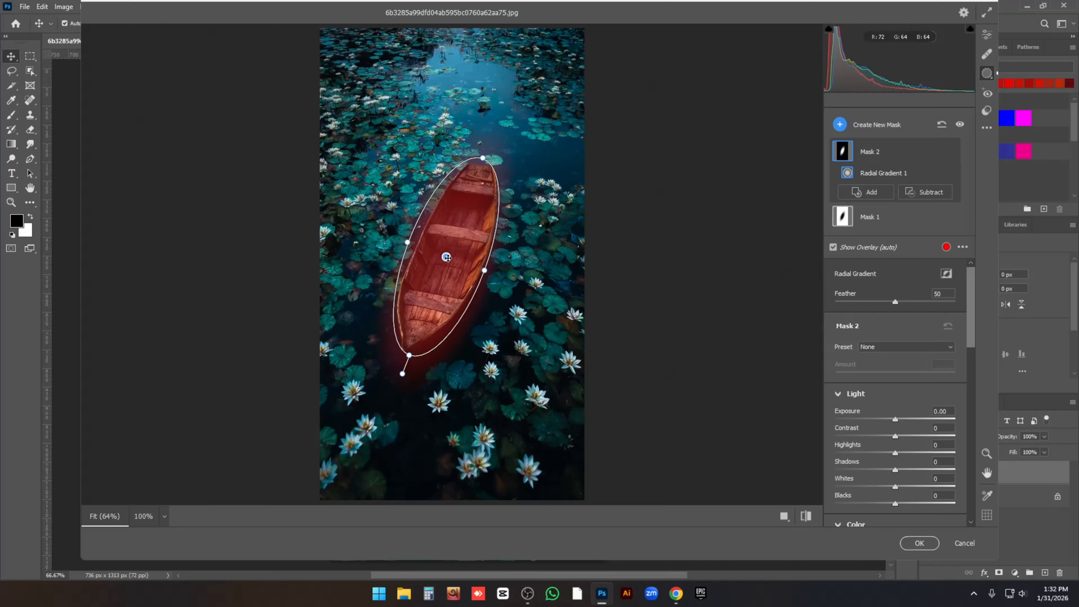
{"action": "left_click_drag", "start_coordinate": [447, 257], "coordinate": [446, 258]}
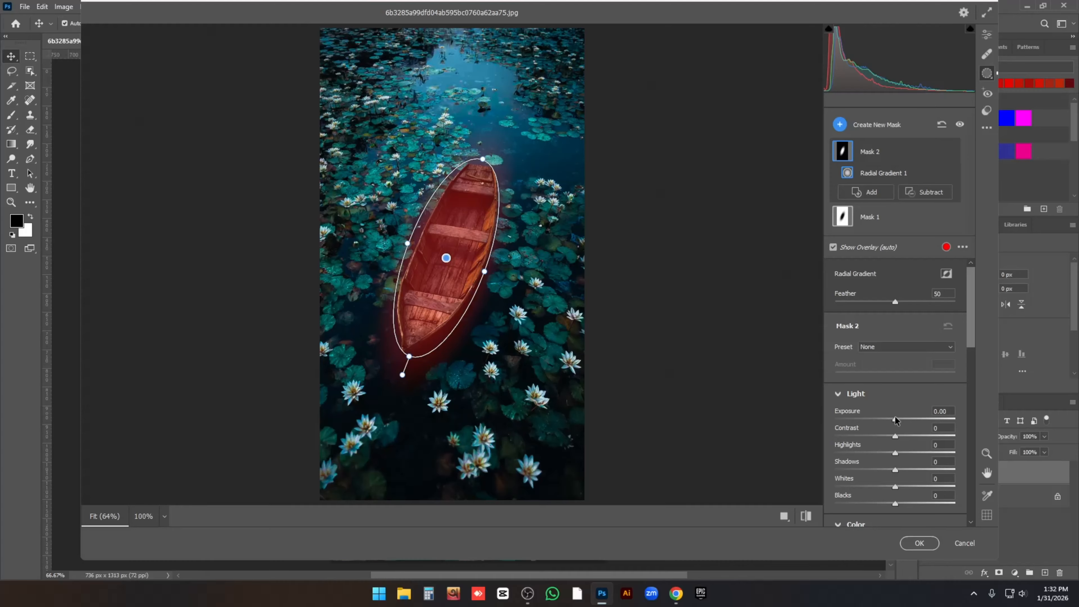
Set the boat mask's Exposure to +0.65, Contrast +48, Highlights +38, Shadows -11, Whites +11 and Blacks -17
{"action": "left_click_drag", "start_coordinate": [895, 453], "coordinate": [903, 420]}
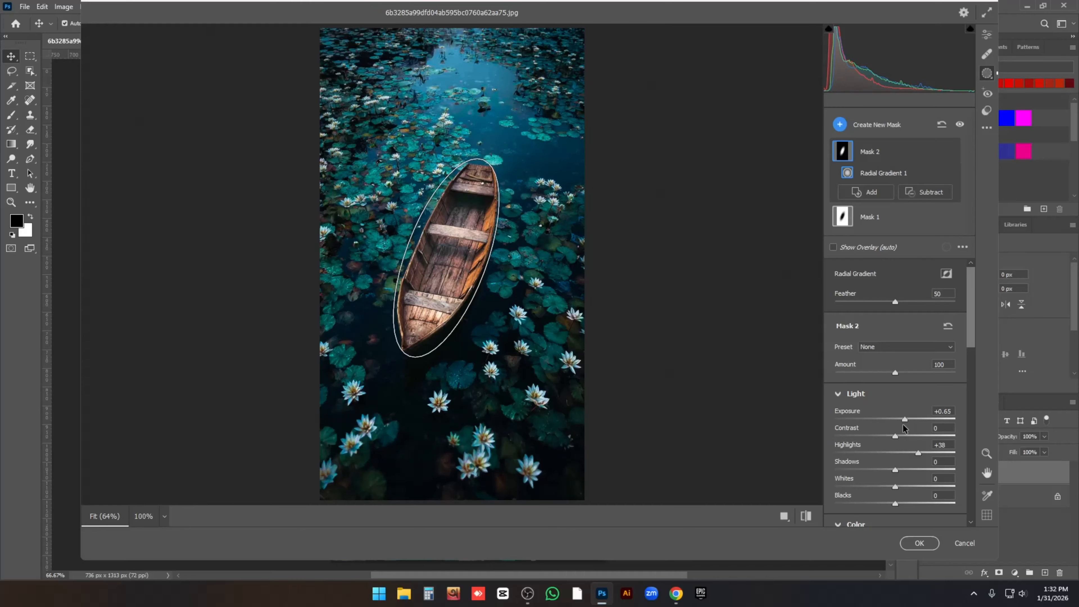
{"action": "scroll", "coordinate": [903, 427], "scroll_direction": "down", "scroll_amount": 2}
{"action": "left_click_drag", "start_coordinate": [895, 368], "coordinate": [924, 373]}
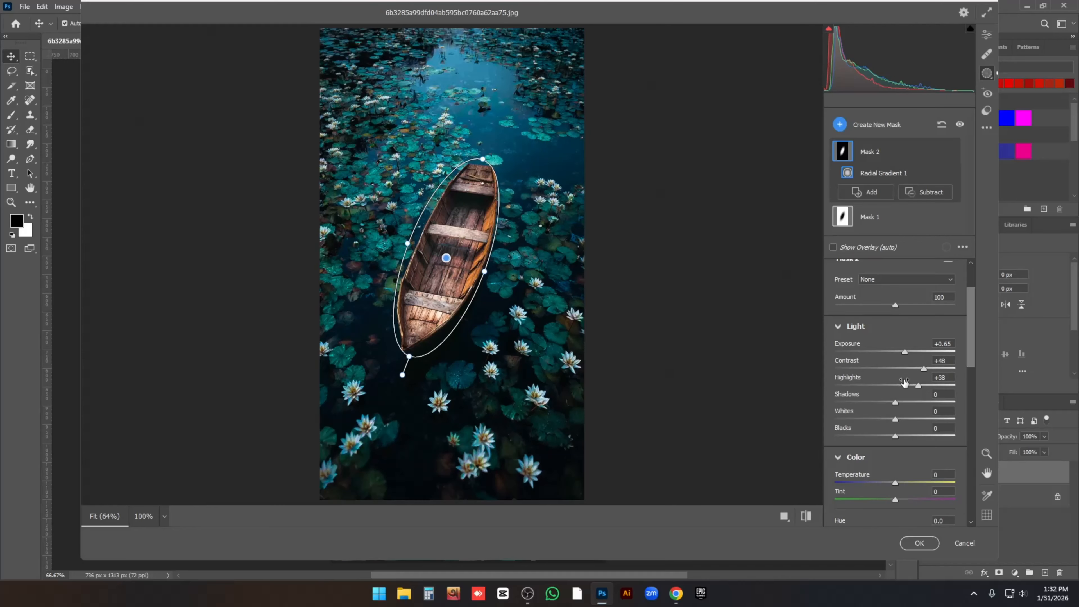
{"action": "mouse_move", "coordinate": [896, 420]}
{"action": "left_mouse_down"}
{"action": "mouse_move", "coordinate": [911, 422]}
{"action": "mouse_move", "coordinate": [888, 406]}
{"action": "mouse_move", "coordinate": [903, 406]}
{"action": "mouse_move", "coordinate": [885, 407]}
{"action": "mouse_move", "coordinate": [909, 436]}
{"action": "mouse_move", "coordinate": [885, 438]}
{"action": "left_mouse_up"}
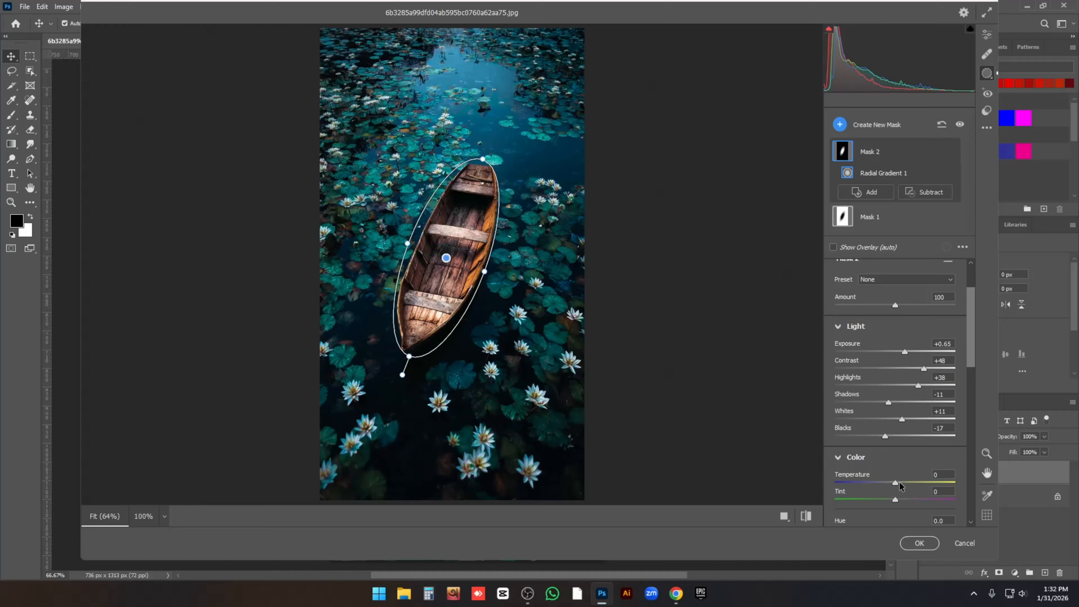
Recolour the boat in its mask with Temperature -1, Hue -164.0 and Saturation +21
{"action": "left_click_drag", "start_coordinate": [896, 481], "coordinate": [906, 449]}
{"action": "scroll", "coordinate": [896, 481], "scroll_direction": "down", "scroll_amount": 2}
{"action": "scroll", "coordinate": [900, 452], "scroll_direction": "down", "scroll_amount": 2}
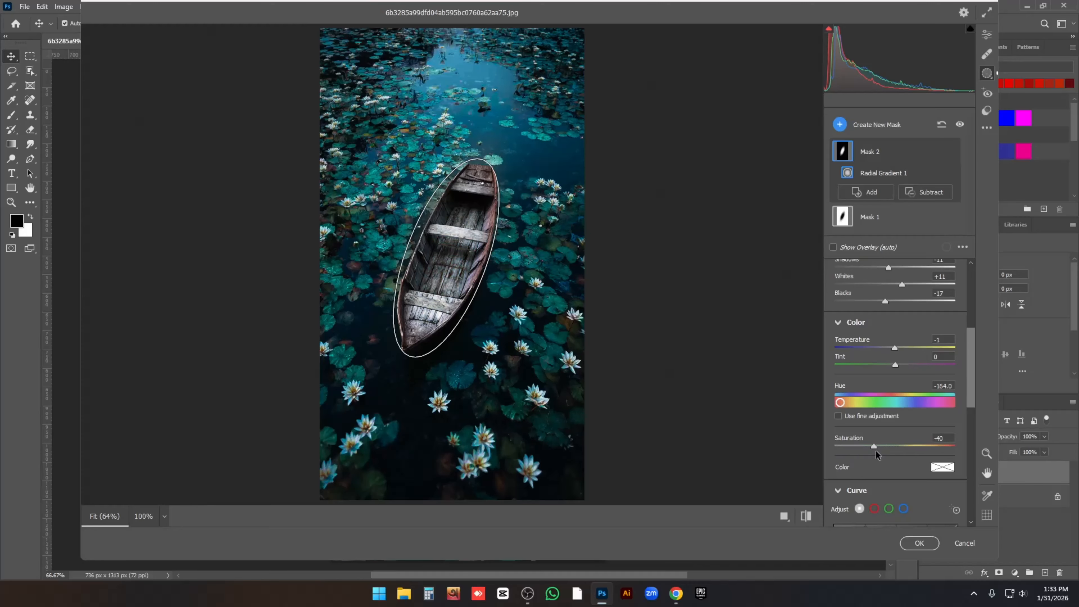
{"action": "left_click_drag", "start_coordinate": [905, 449], "coordinate": [896, 444]}
Raise the midtones of the boat mask's tone curve, pin its highlights, and lower the green channel's highlights to input 201, output 196
{"action": "scroll", "coordinate": [875, 459], "scroll_direction": "down", "scroll_amount": 3}
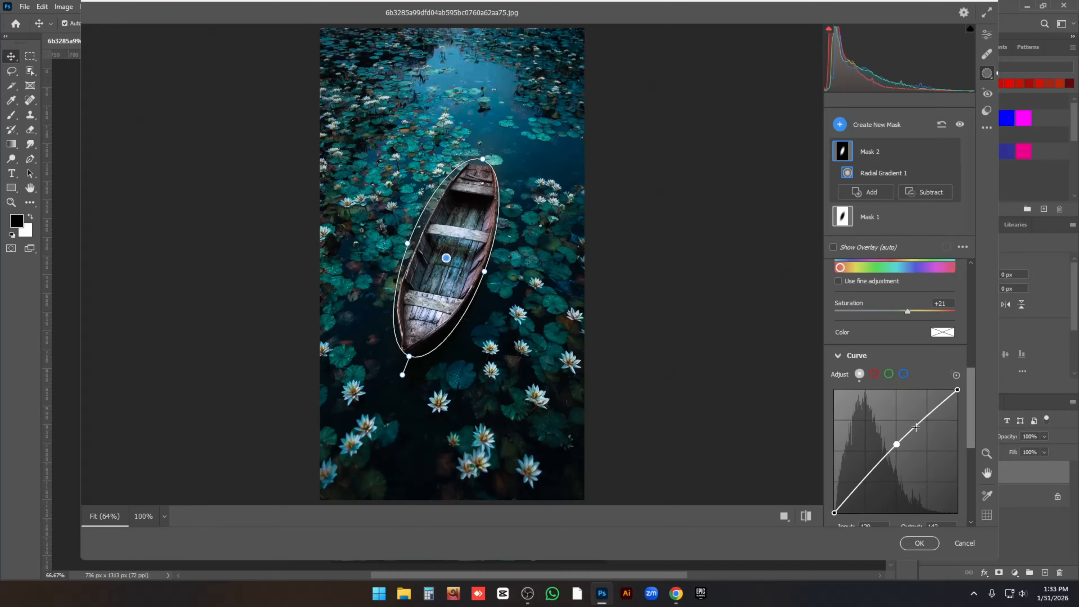
{"action": "left_click_drag", "start_coordinate": [932, 412], "coordinate": [932, 413]}
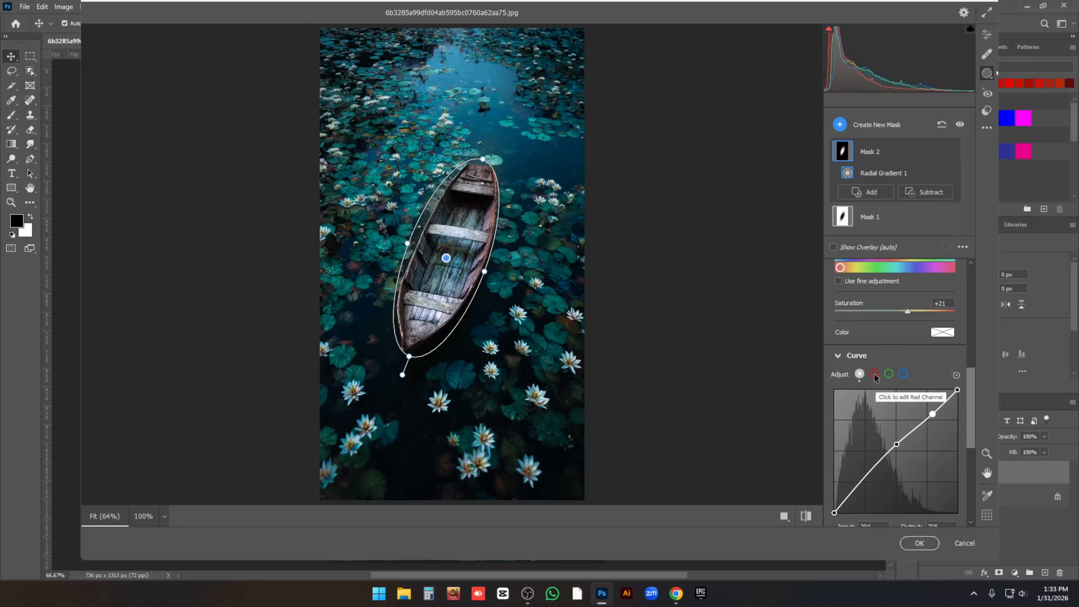
{"action": "left_click", "coordinate": [889, 374]}
{"action": "left_click_drag", "start_coordinate": [890, 458], "coordinate": [890, 459]}
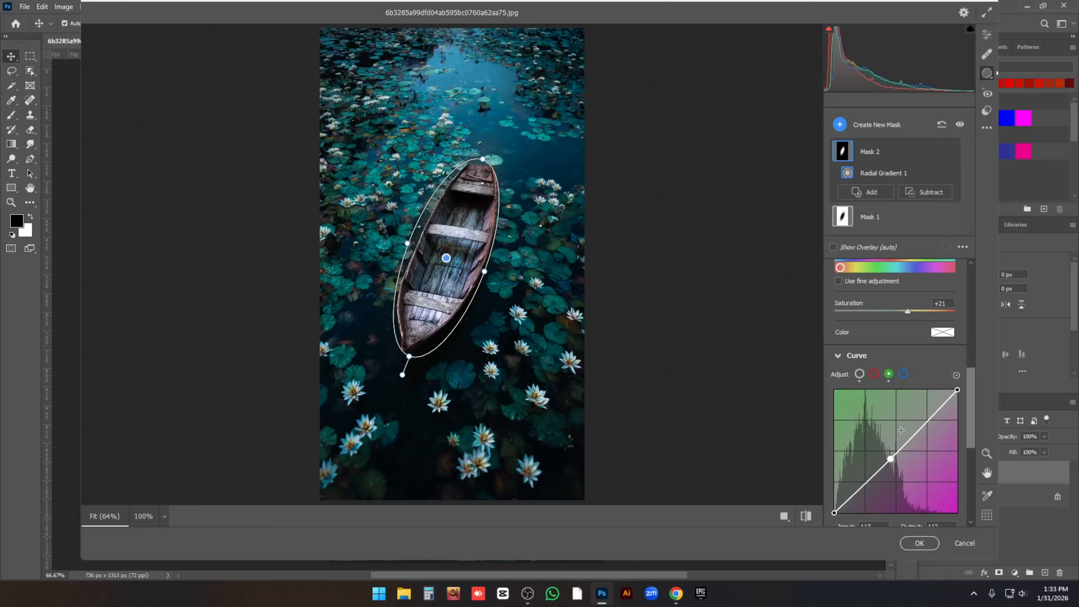
{"action": "left_click_drag", "start_coordinate": [932, 417], "coordinate": [901, 398]}
Set the boat mask's Texture +9, Clarity +16, Sharpness +8 and Noise Reduction +7, and refine its ellipse around the hull
{"action": "scroll", "coordinate": [867, 435], "scroll_direction": "down", "scroll_amount": 5}
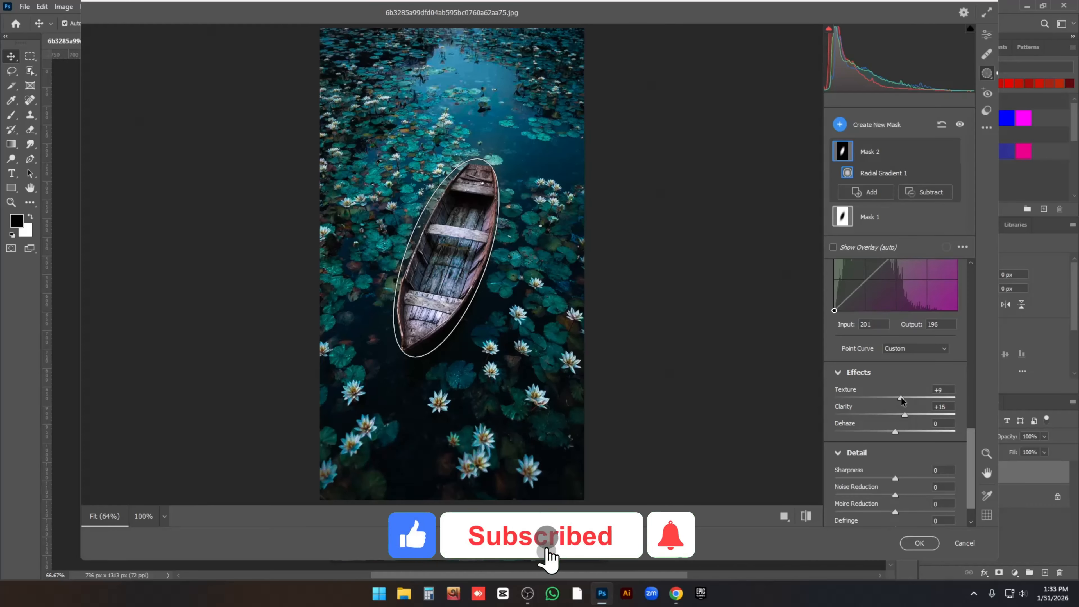
{"action": "left_click_drag", "start_coordinate": [888, 473], "coordinate": [899, 495]}
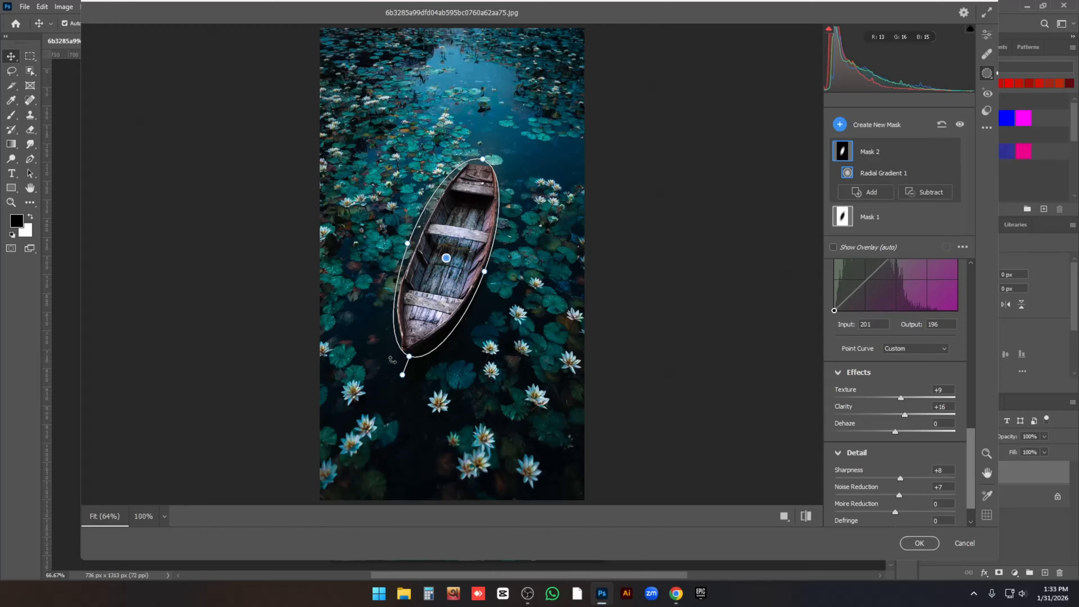
{"action": "mouse_move", "coordinate": [410, 357]}
{"action": "left_mouse_down"}
{"action": "mouse_move", "coordinate": [402, 372]}
{"action": "mouse_move", "coordinate": [416, 363]}
{"action": "left_mouse_up"}
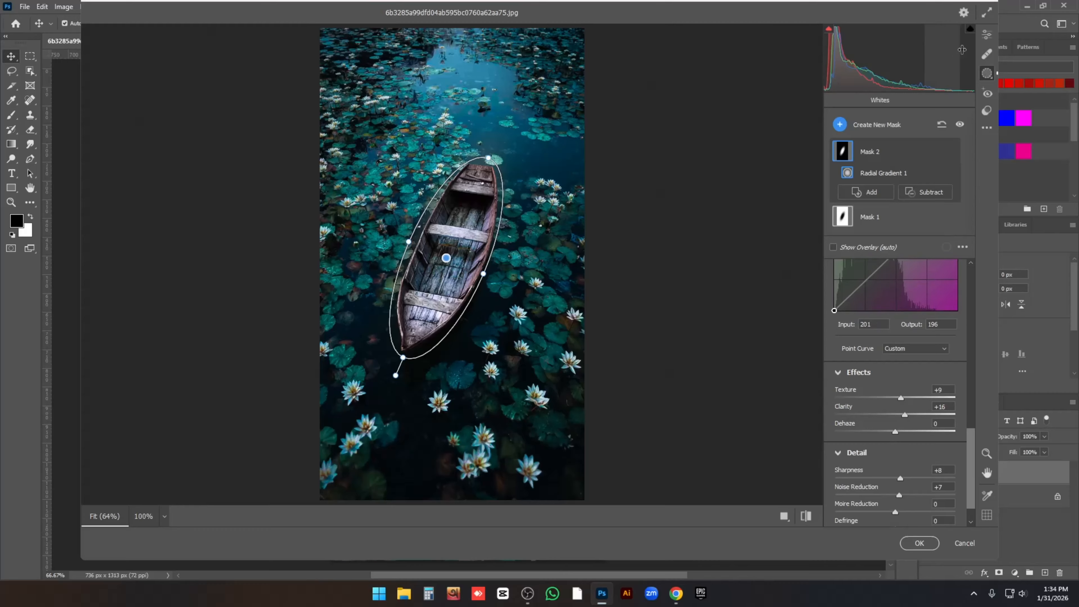
Set the whole image's Contrast +18, Highlights +16, Shadows +36, Whites -19, Blacks +20, Clarity +15 and Vibrance +30
{"action": "left_click", "coordinate": [987, 34]}
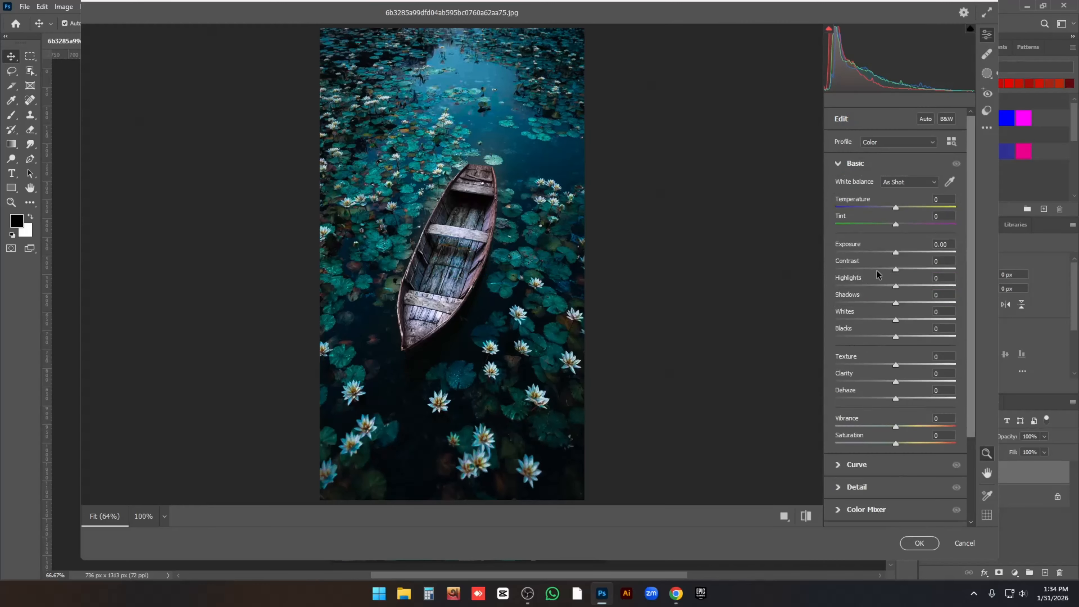
{"action": "left_click_drag", "start_coordinate": [894, 267], "coordinate": [906, 336]}
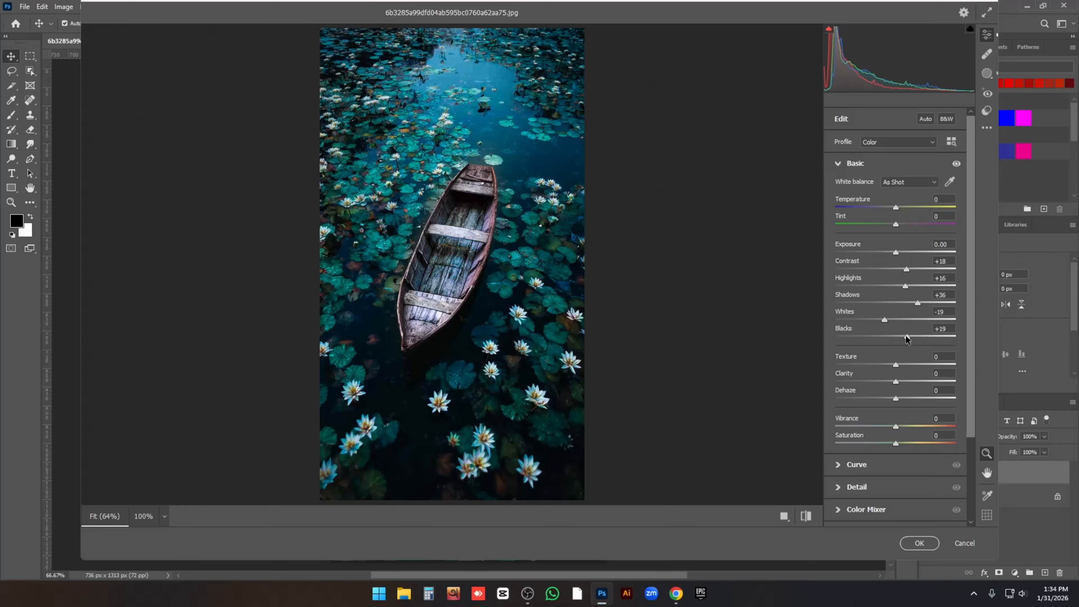
{"action": "left_click_drag", "start_coordinate": [895, 381], "coordinate": [905, 382]}
{"action": "left_click_drag", "start_coordinate": [894, 425], "coordinate": [912, 425]}
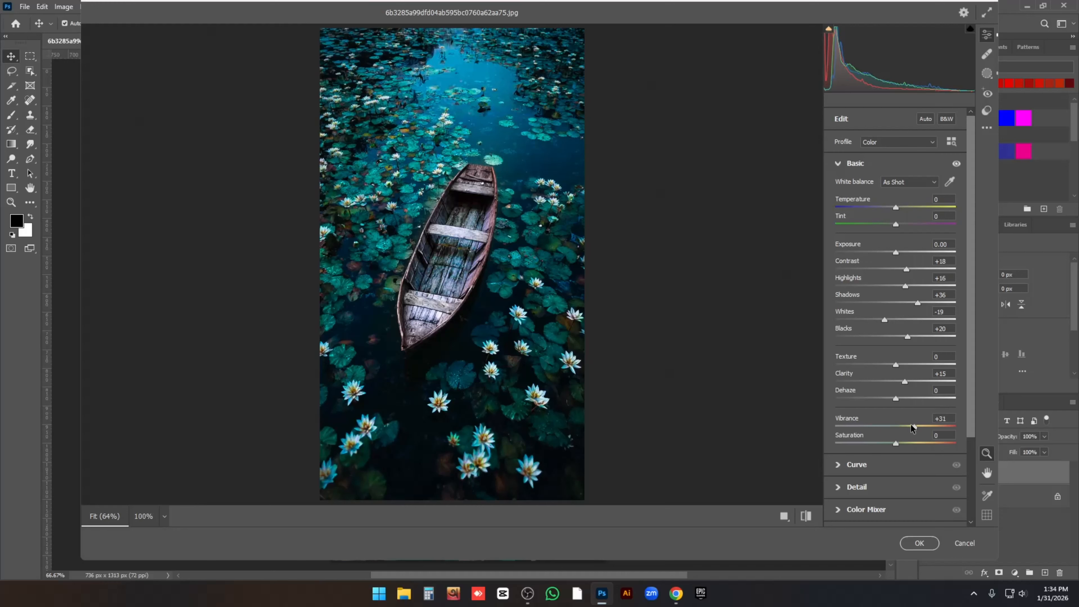
Set the luminance of Oranges to +32 and Aquas to -36 in the Color Mixer, then reopen the basic adjustments
{"action": "scroll", "coordinate": [859, 480], "scroll_direction": "down", "scroll_amount": 3}
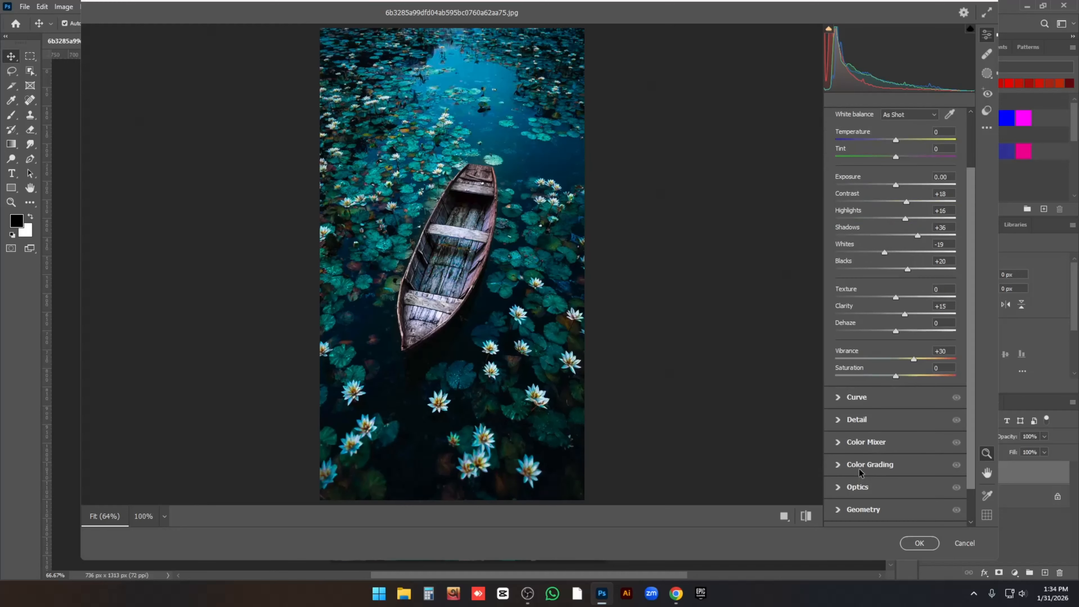
{"action": "left_click", "coordinate": [839, 442]}
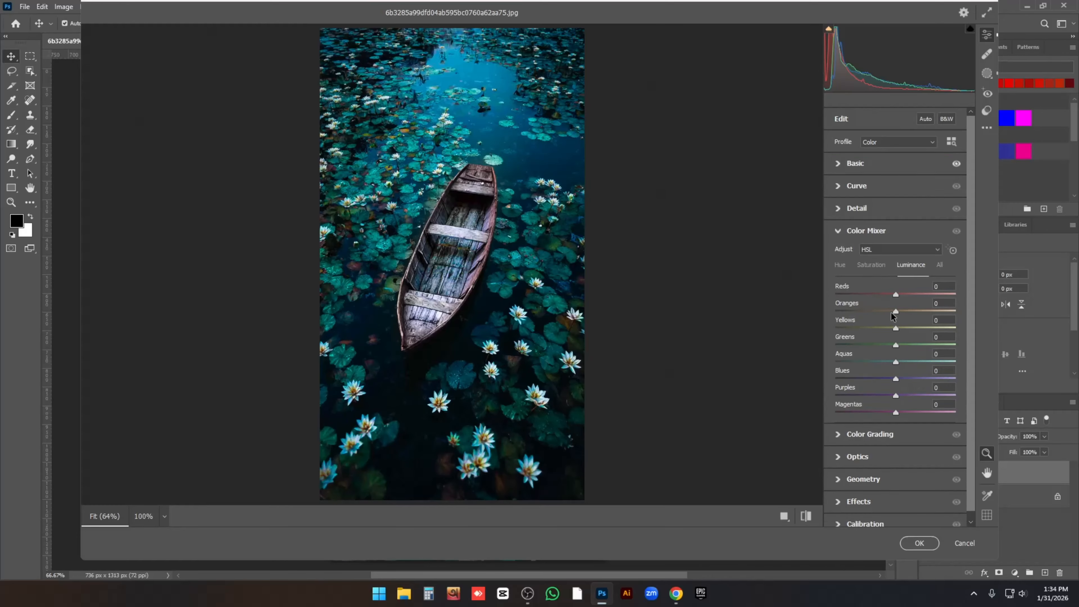
{"action": "left_click_drag", "start_coordinate": [896, 311], "coordinate": [914, 309]}
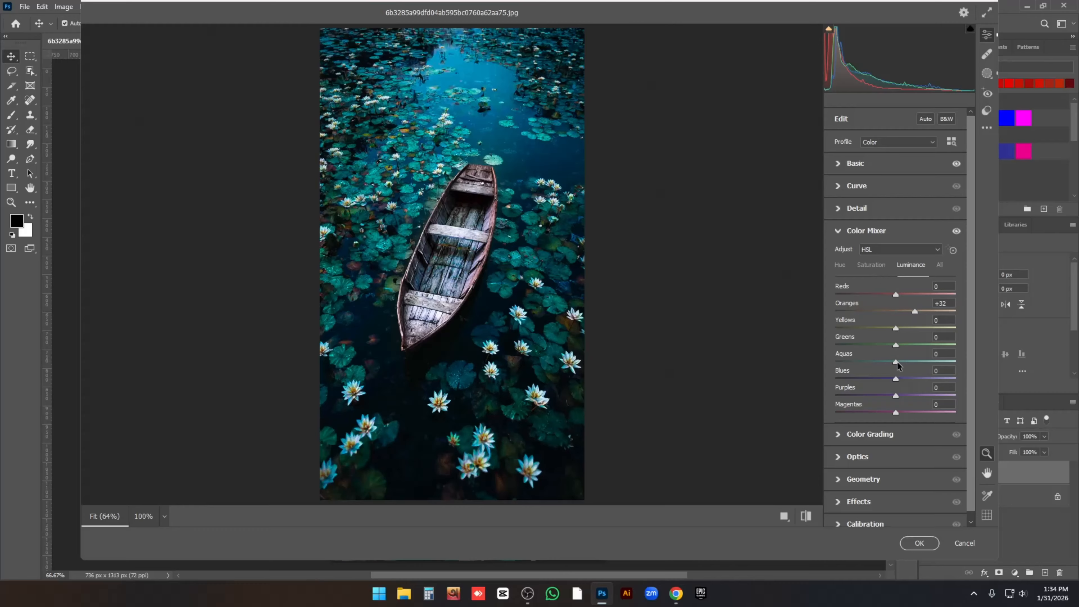
{"action": "left_click_drag", "start_coordinate": [897, 362], "coordinate": [876, 364]}
{"action": "left_click", "coordinate": [839, 165]}
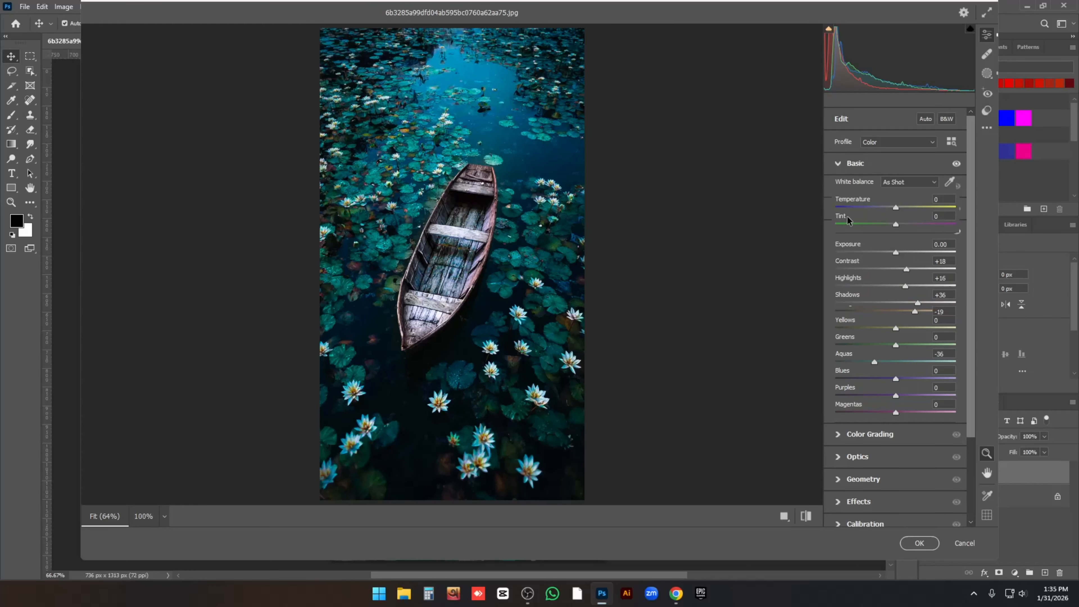